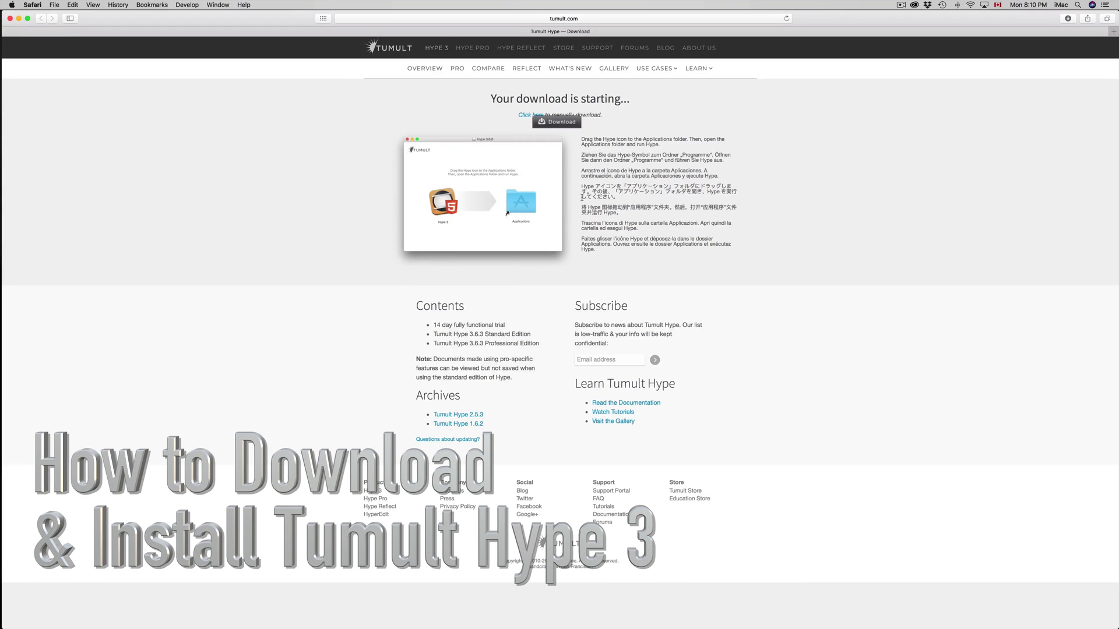
Step: Reload tumult.com/hype/download/ and show Safari's downloads list with the finished 12.6 MB Hype.dmg
left_click(597, 17)
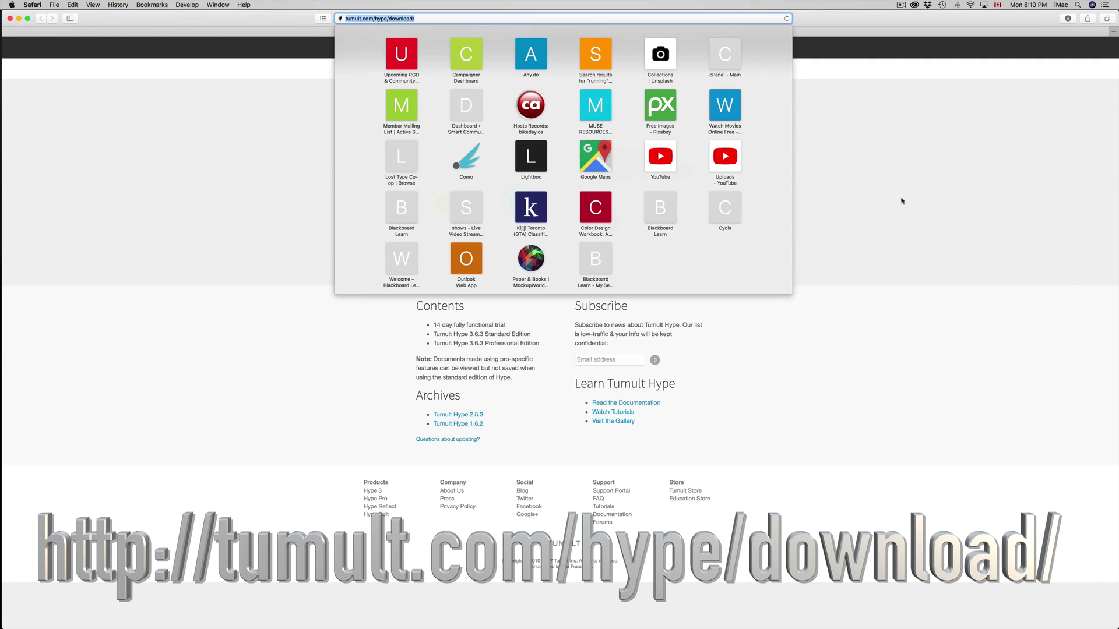
key("Return")
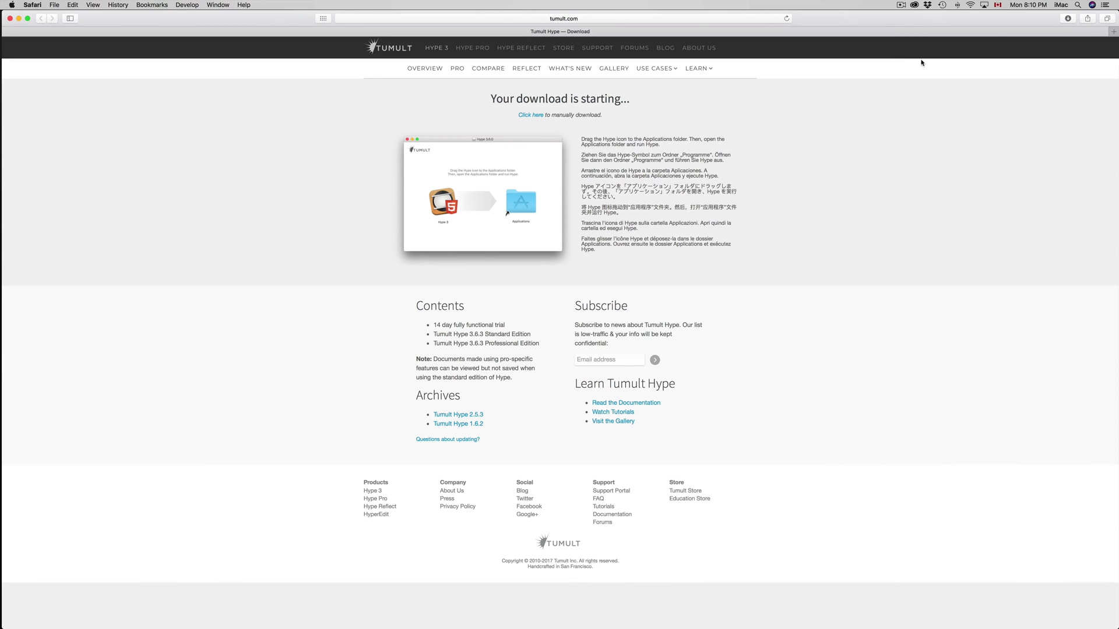
left_click(1068, 19)
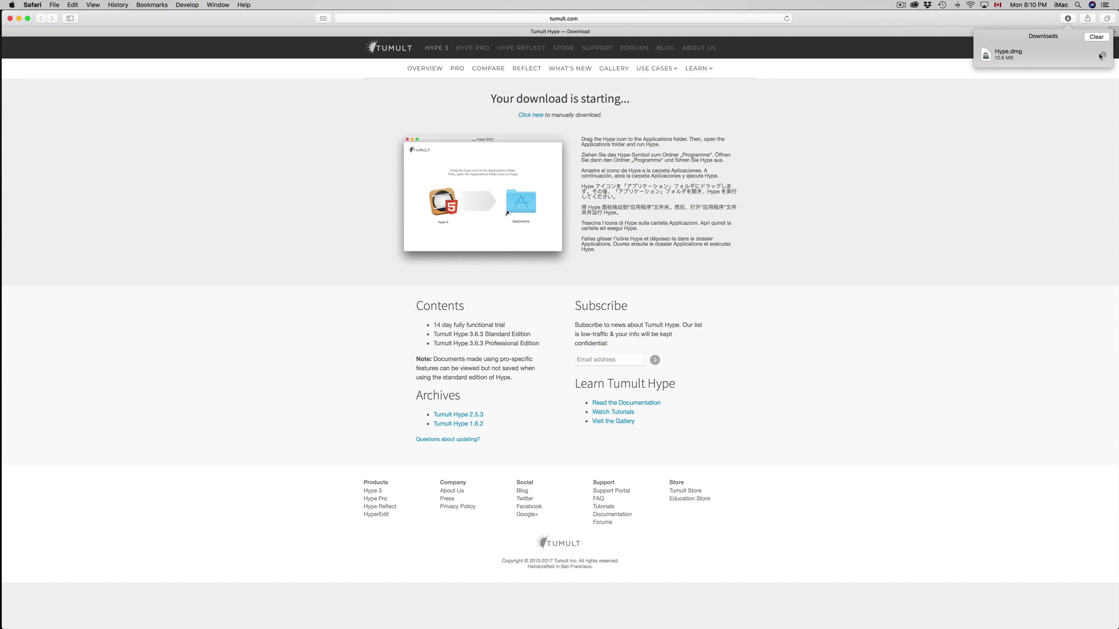
Step: Open Hype.dmg from Safari's Downloads list to mount the Hype 3.6.3 disk image
left_click(1007, 54)
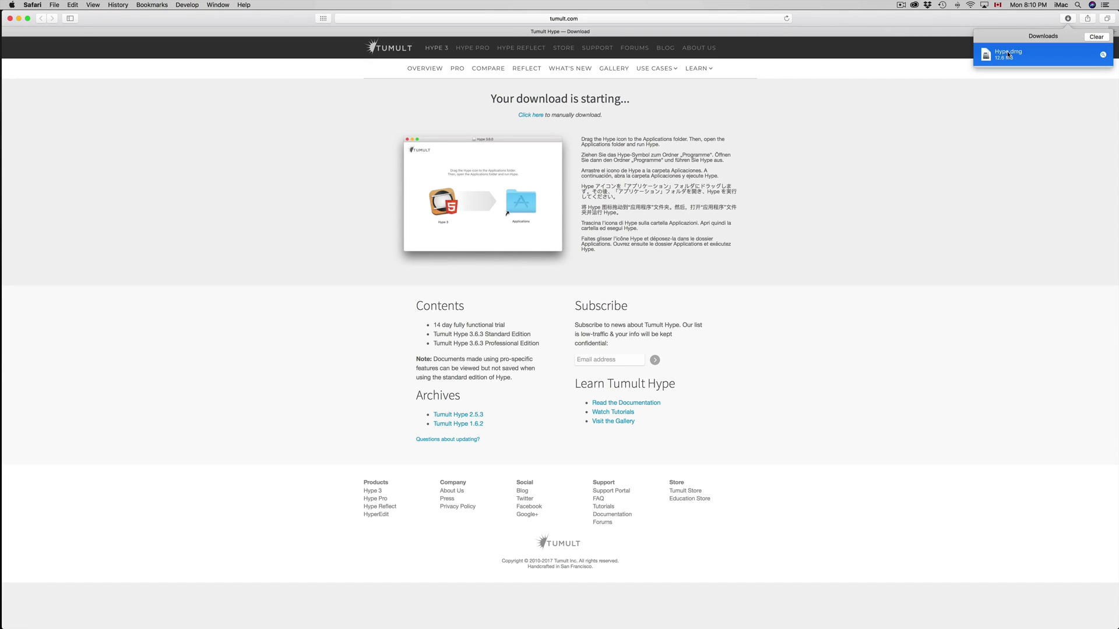
double_click(1008, 53)
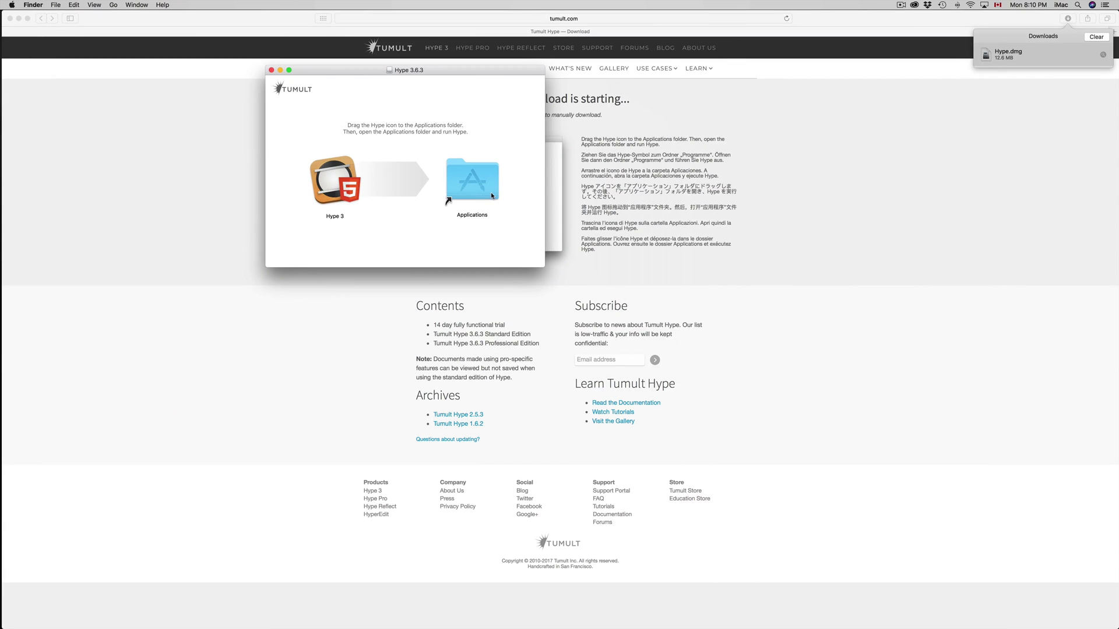
Step: Drag the Hype 3 icon onto the Applications folder alias in the disk-image window
left_click_drag(343, 189, 479, 187)
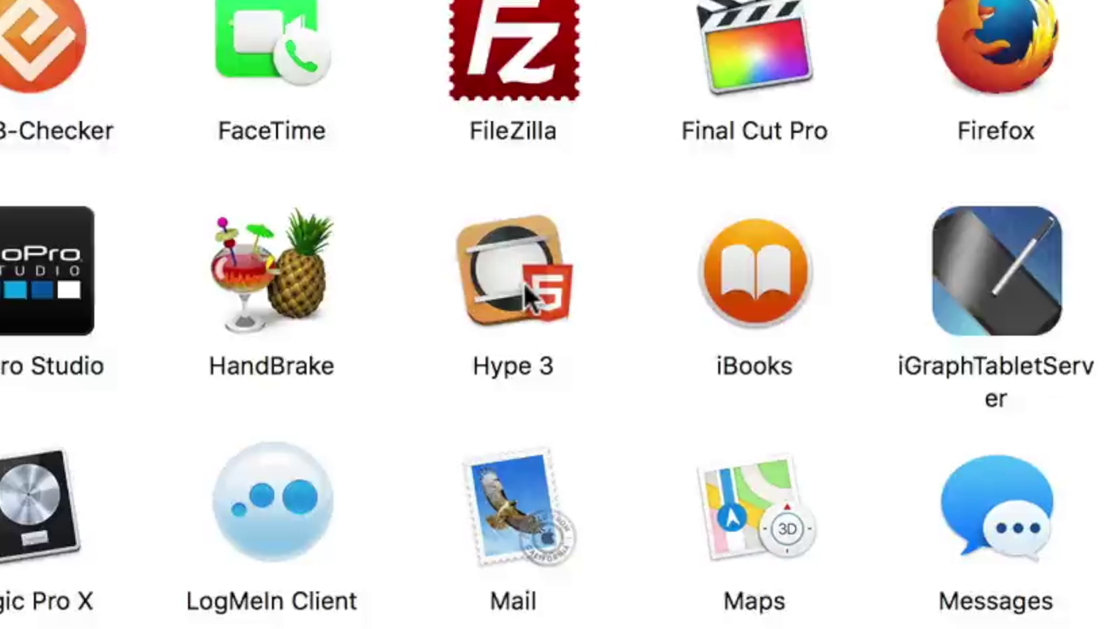
left_click(525, 285)
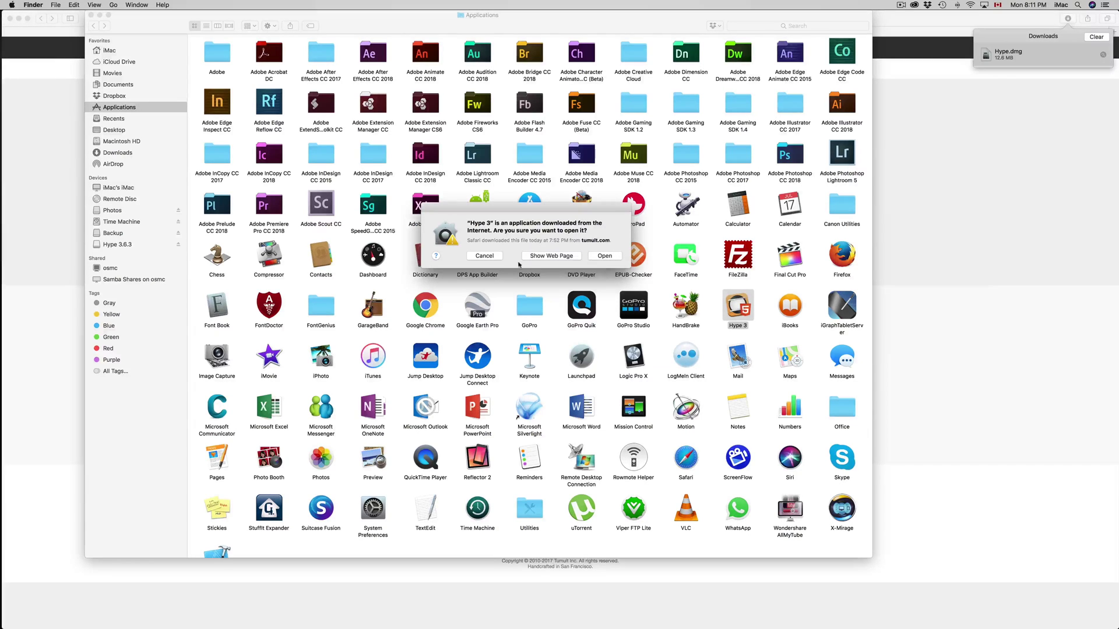
left_click(485, 256)
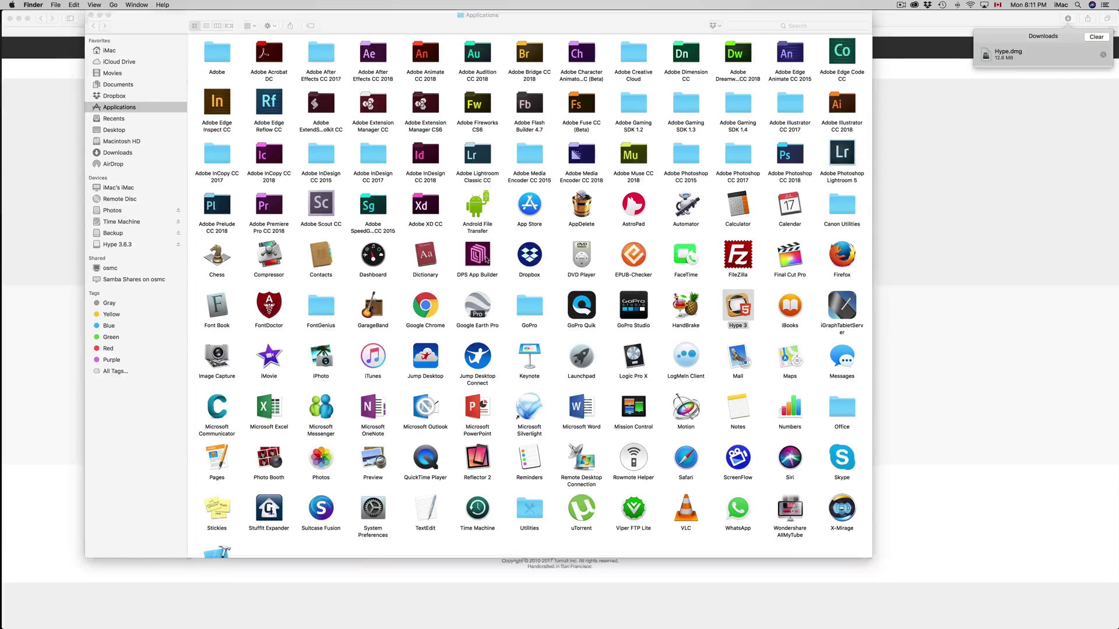
mouse_move(599, 612)
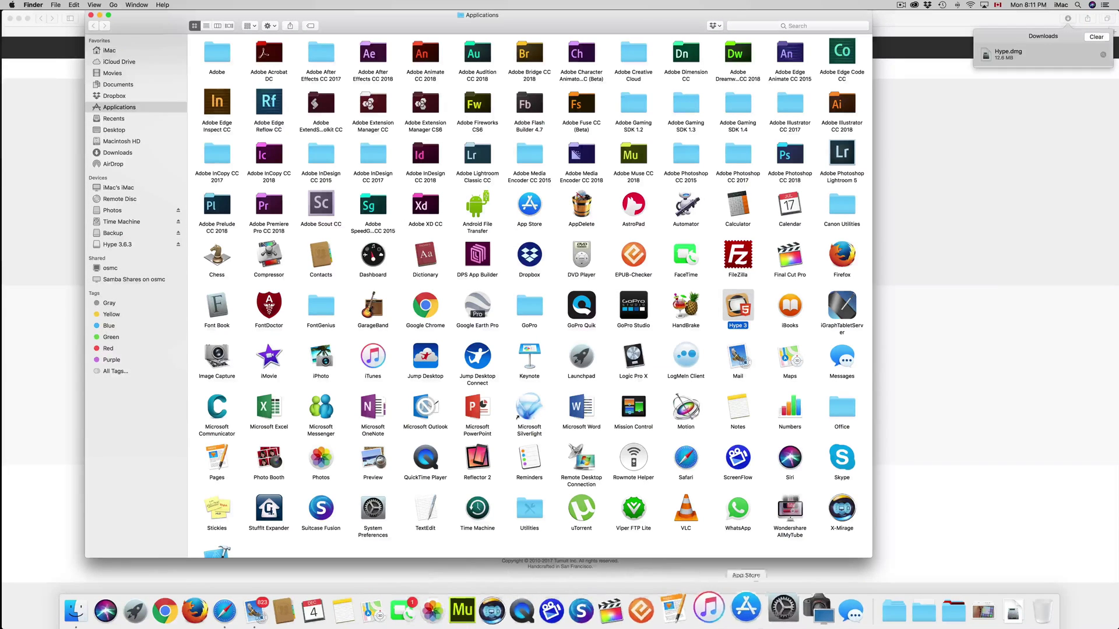
Step: Open System Preferences' Security & Privacy General pane and unlock it with the account password
left_click(775, 609)
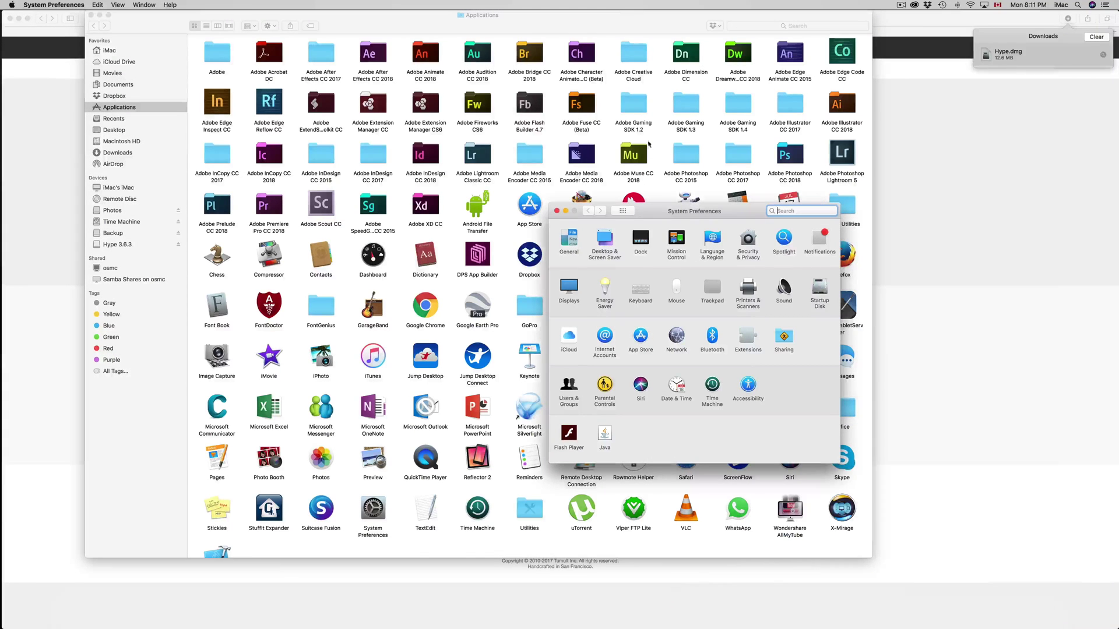
left_click_drag(673, 208, 536, 132)
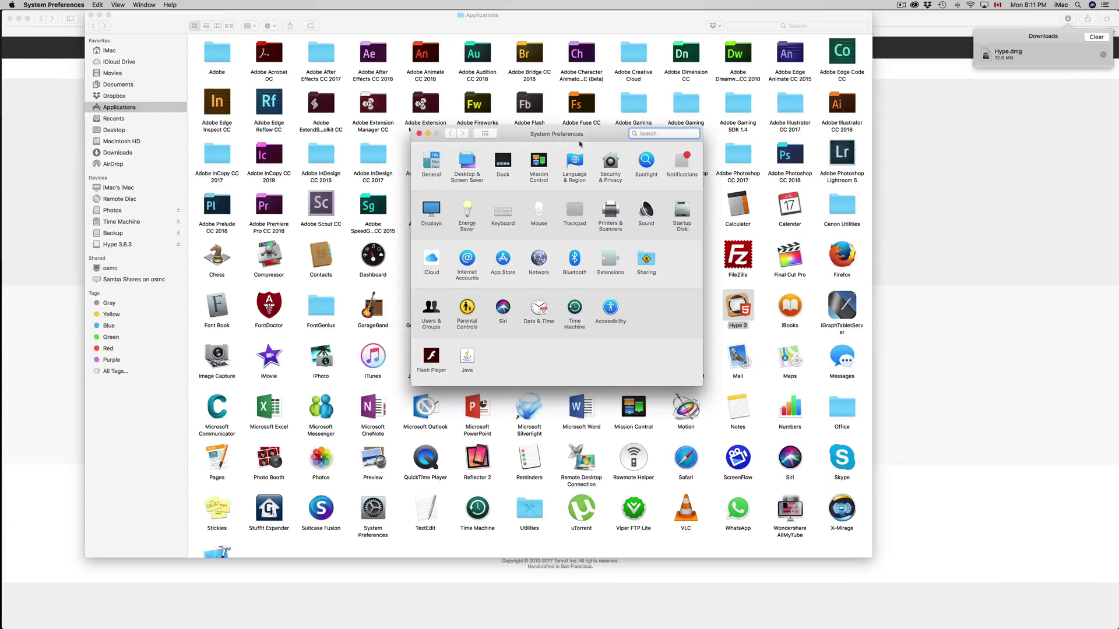
left_click(612, 163)
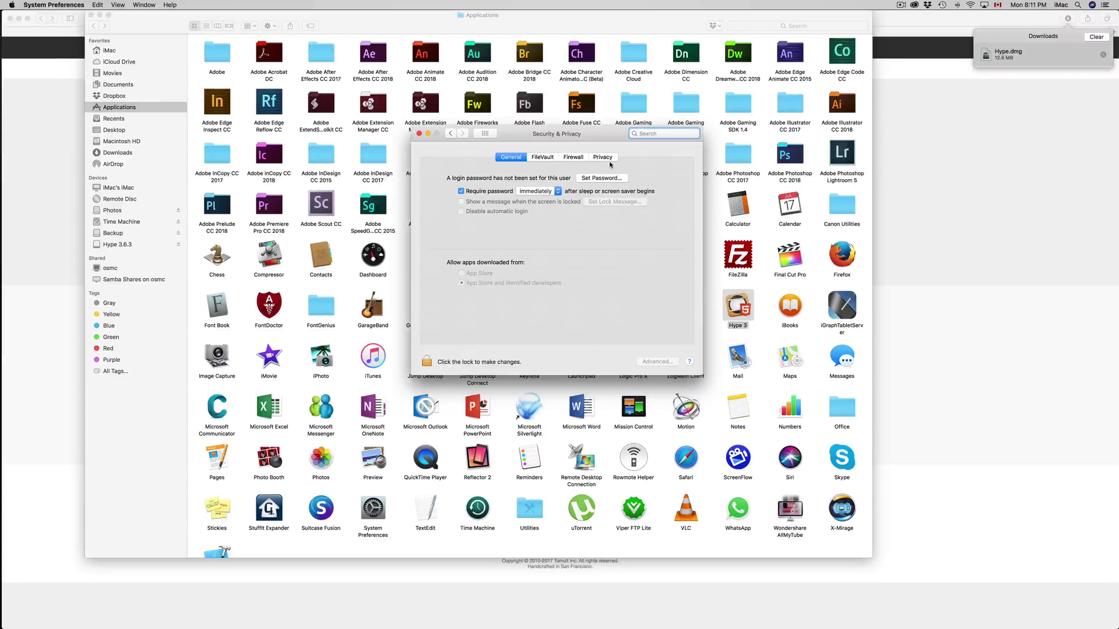
left_click(427, 362)
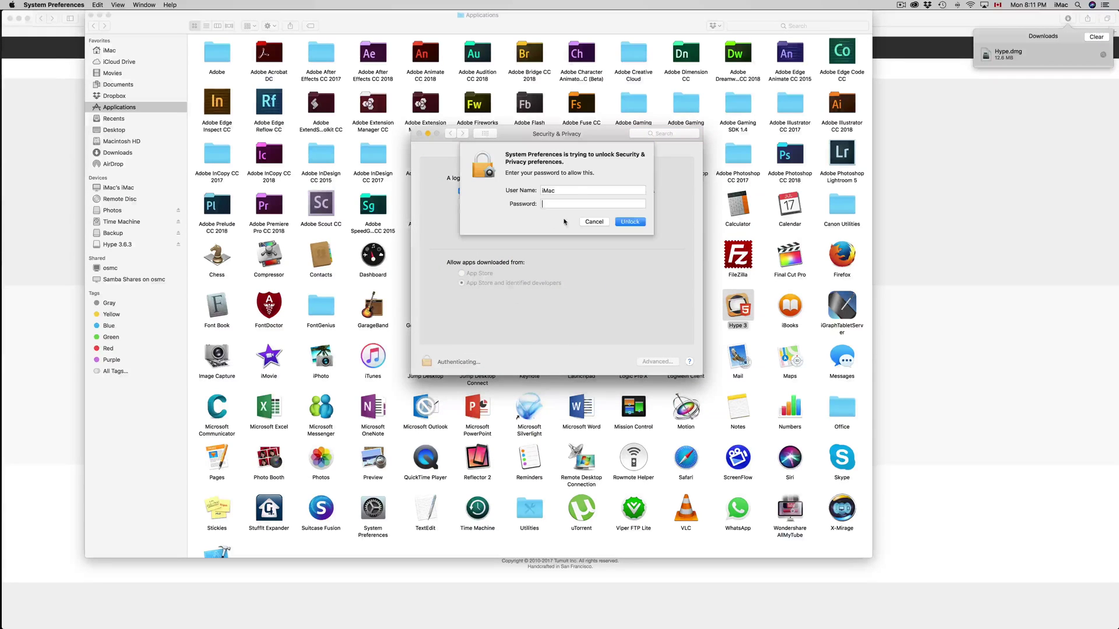
left_click(630, 222)
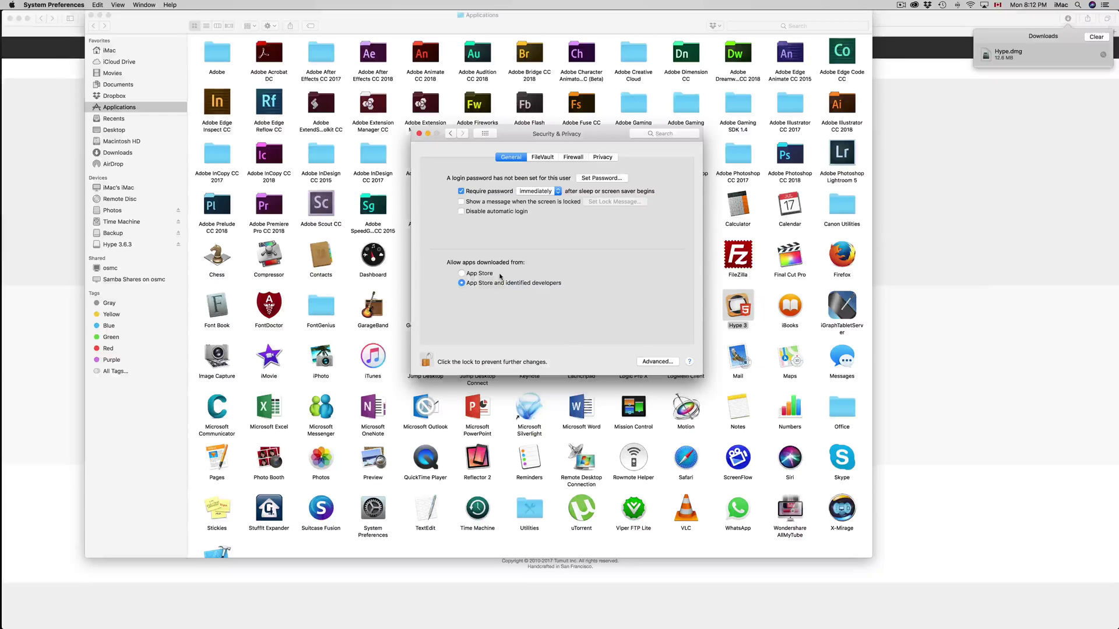
Step: Close System Preferences and launch Hype 3 from Applications, approving the downloaded-app warning
left_click(419, 134)
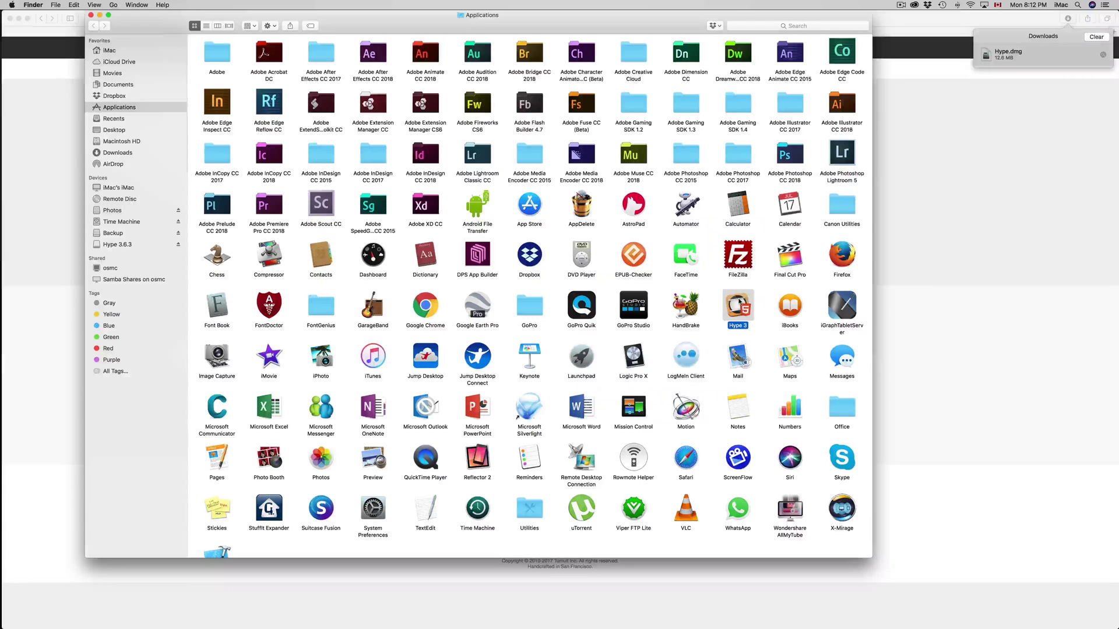
double_click(739, 300)
left_click(639, 203)
Step: Minimize the Applications window and move the Hype installer window down and left
mouse_move(846, 625)
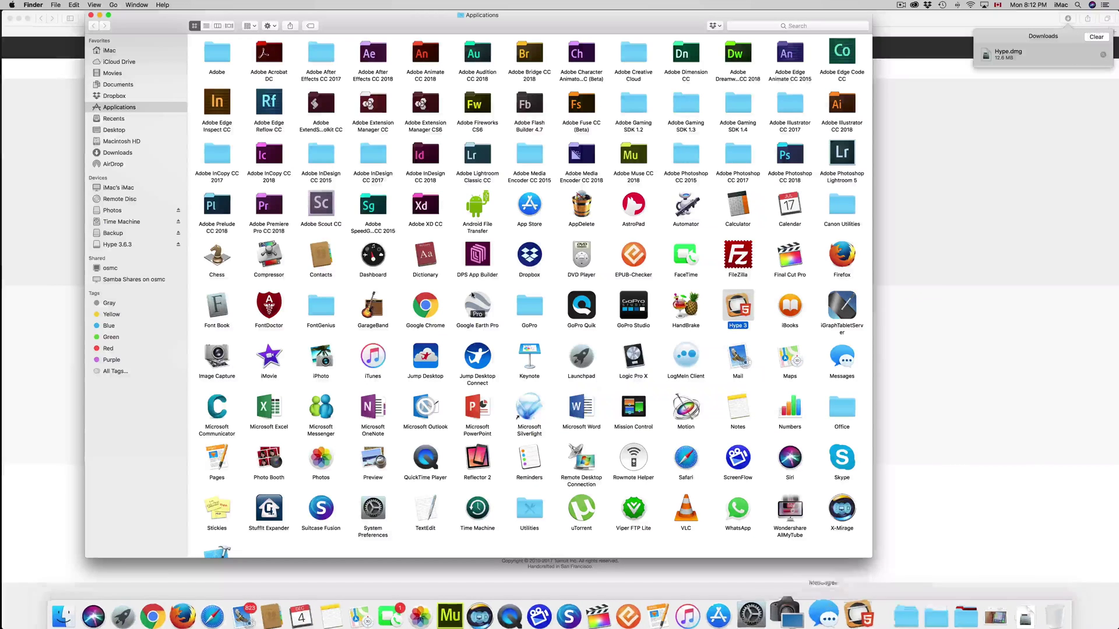
left_click(99, 15)
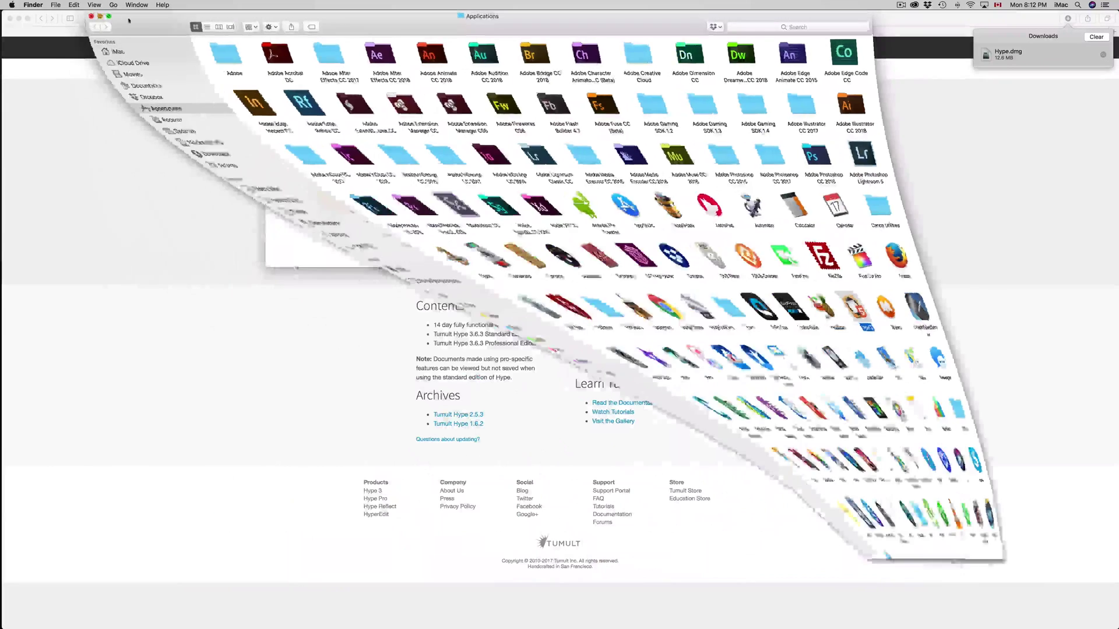
left_click_drag(447, 72, 325, 111)
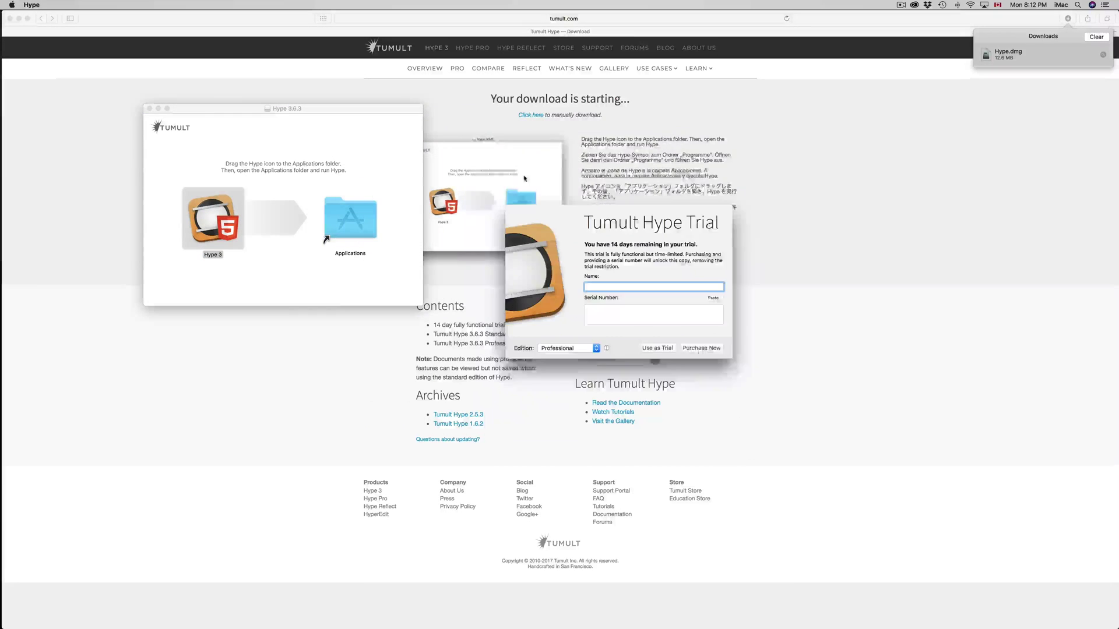
Step: Close the Hype 3.6.3 disk image window, reposition the trial window, and view the Edition list
left_click(192, 108)
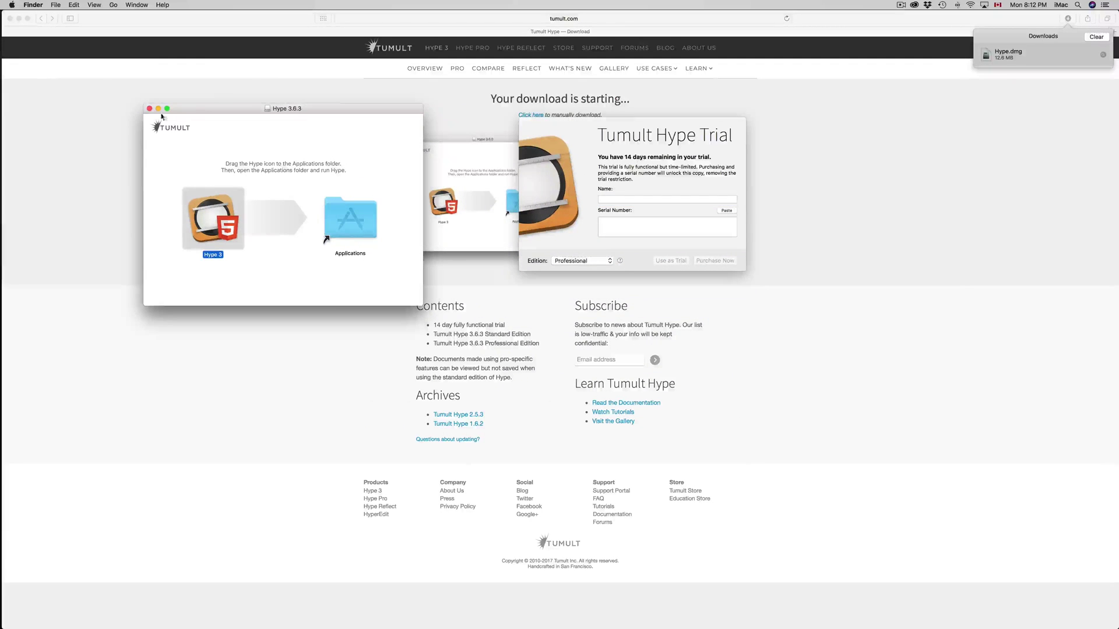
left_click(148, 108)
left_click_drag(571, 129, 217, 130)
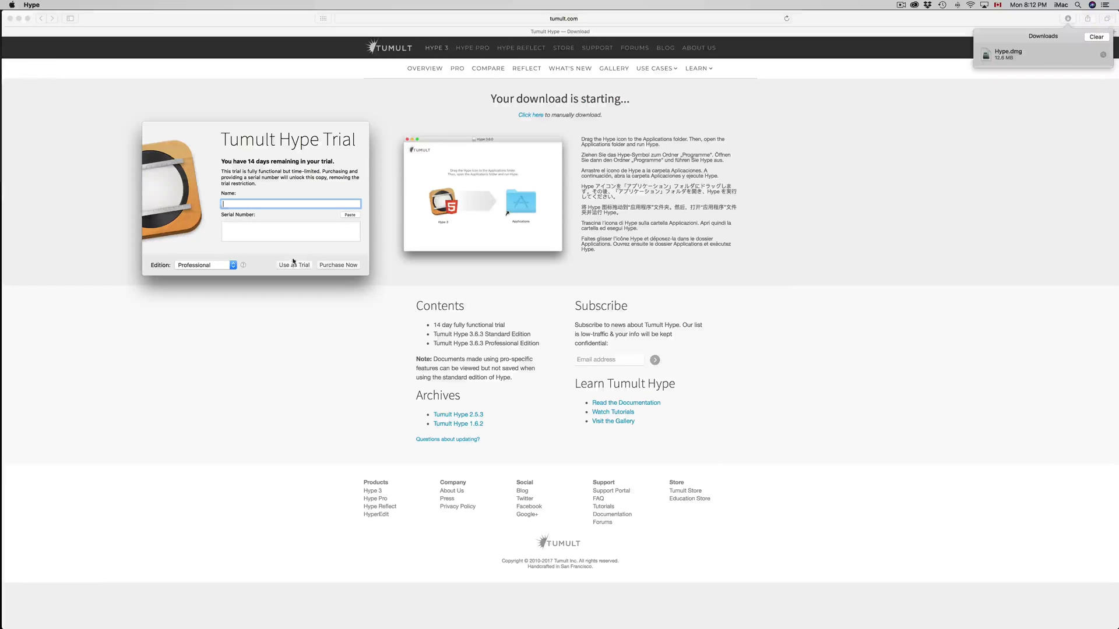
left_click(236, 225)
left_click(232, 269)
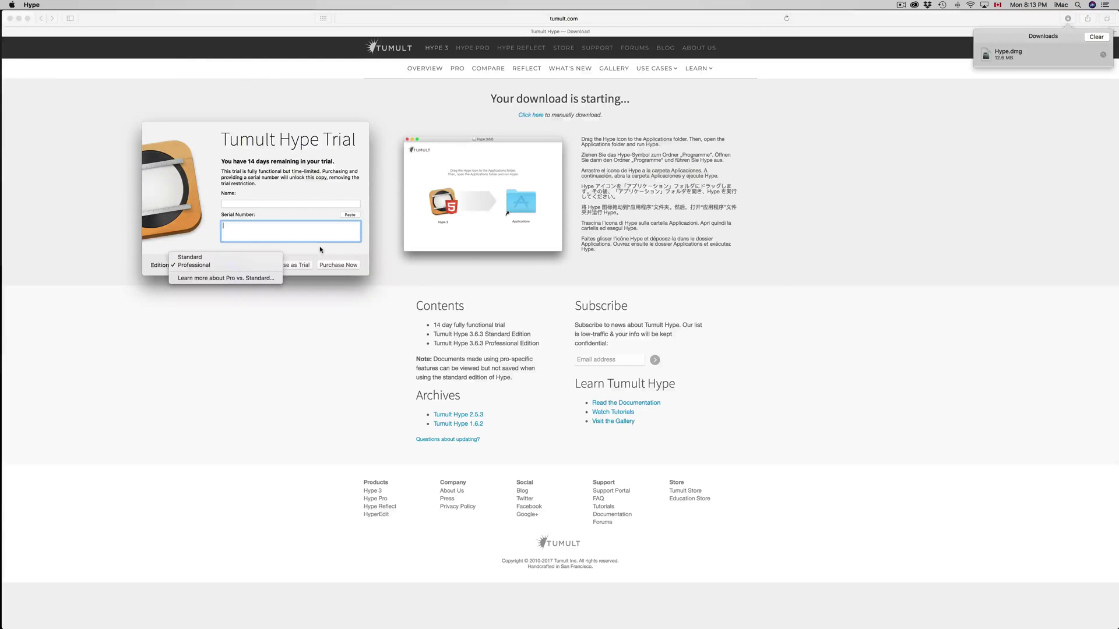
Step: Keep Professional, autofill the name and serial number, register, and continue past Registration Successful
key("Escape")
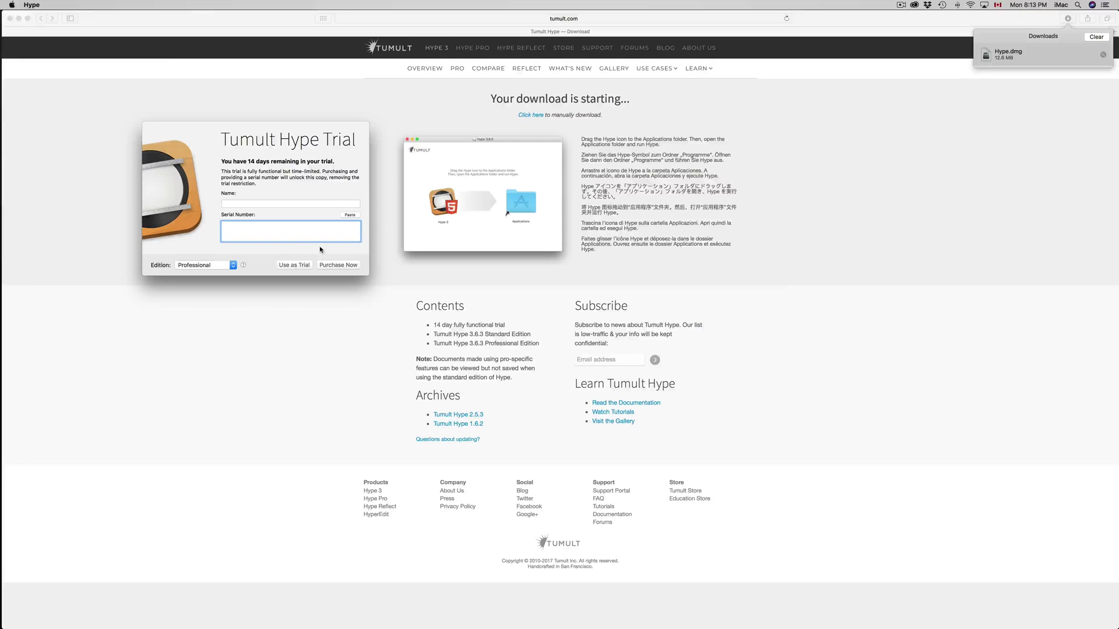
left_click(246, 204)
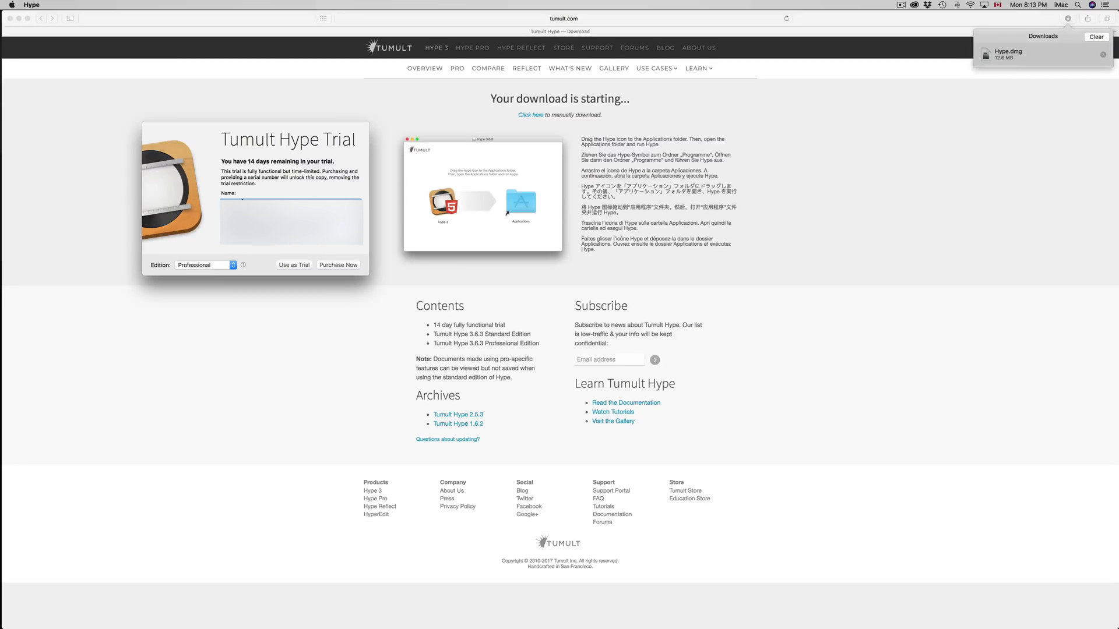
left_click(326, 222)
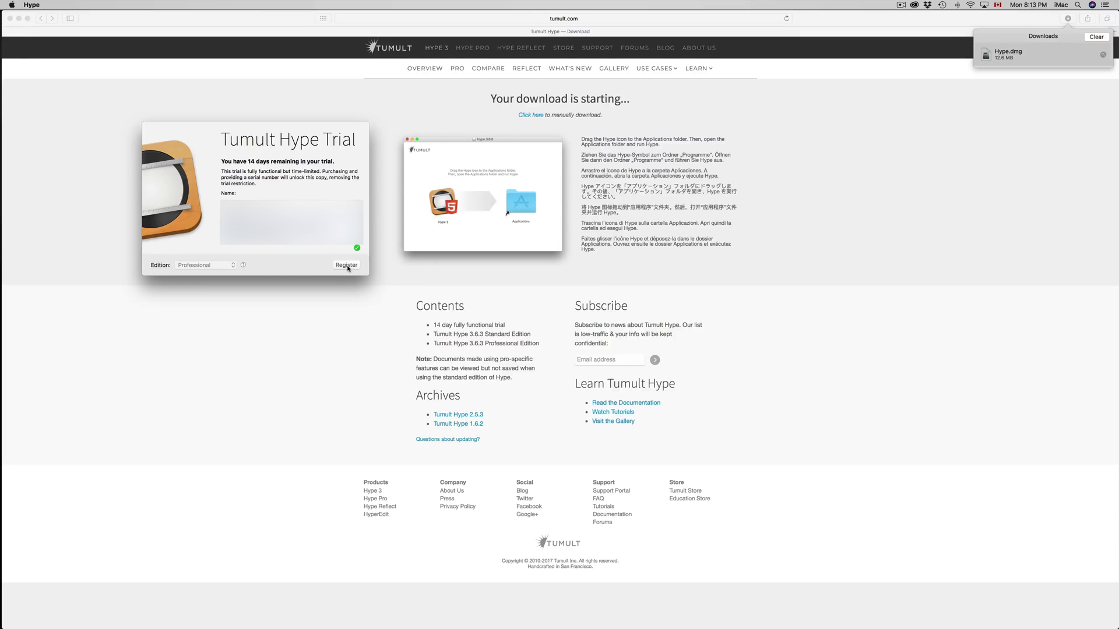
left_click(347, 266)
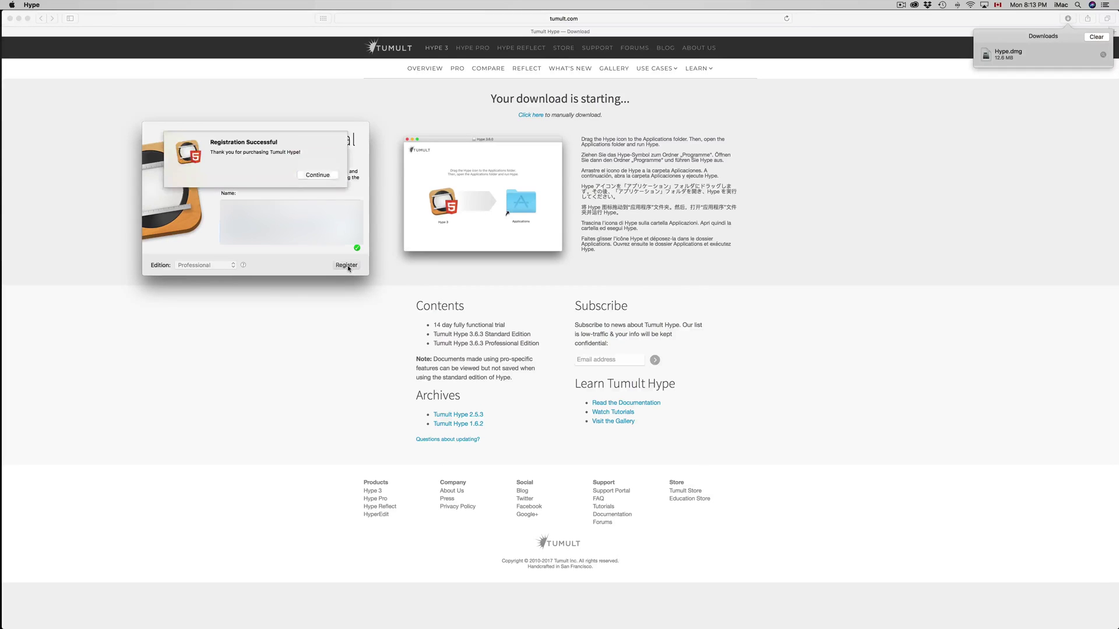
left_click(318, 176)
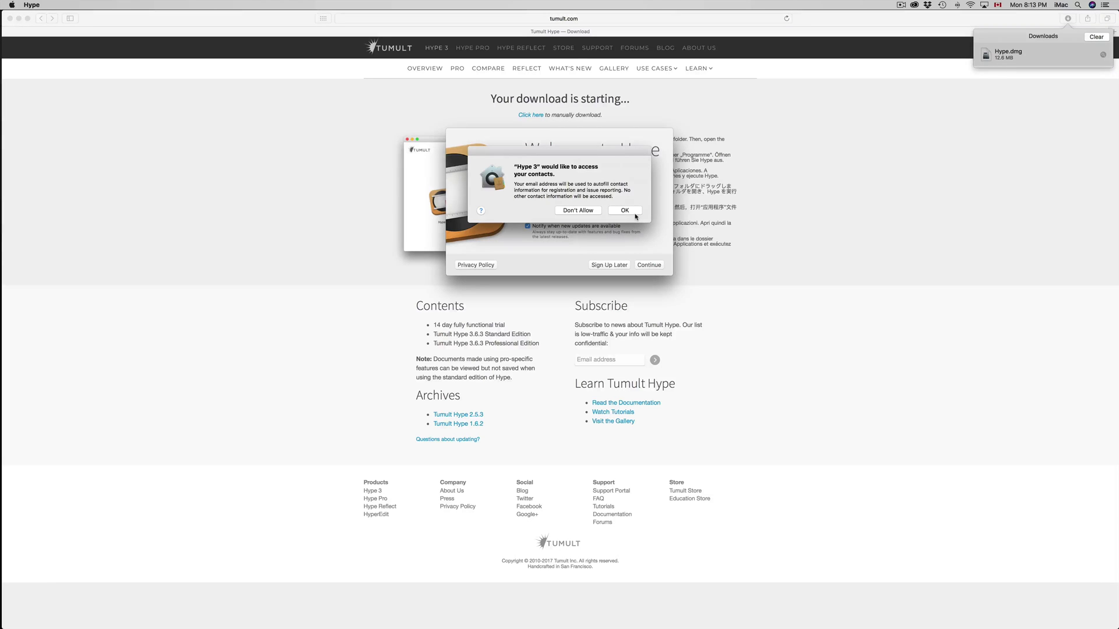
Step: Allow contacts access and leave the mailing list, usage reporting and update checkboxes on
left_click(625, 211)
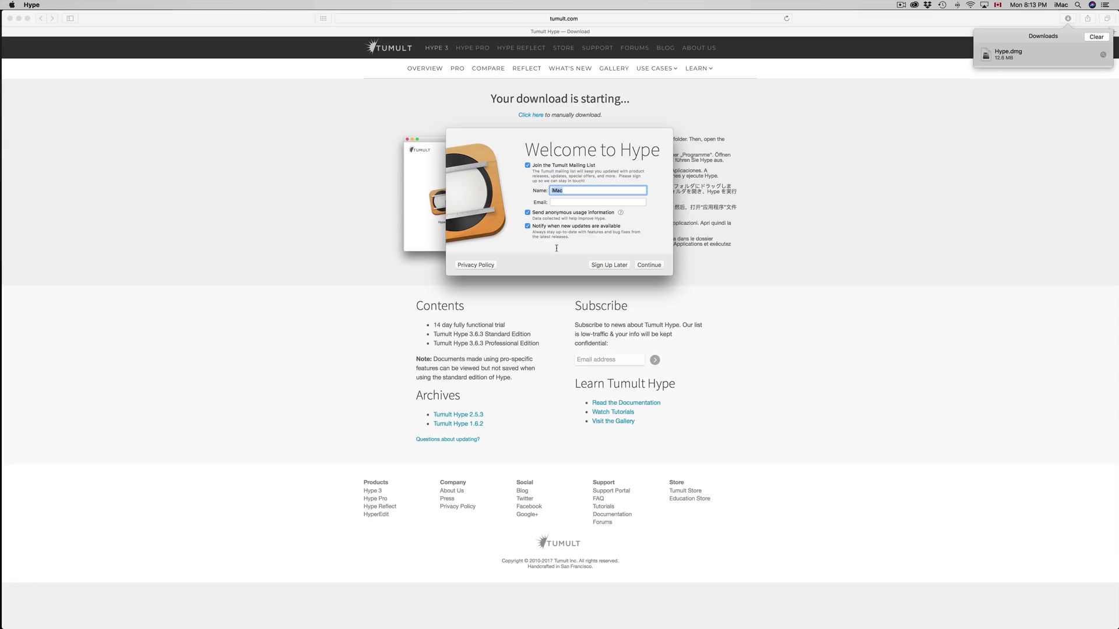
left_click(528, 213)
left_click(528, 226)
left_click(527, 166)
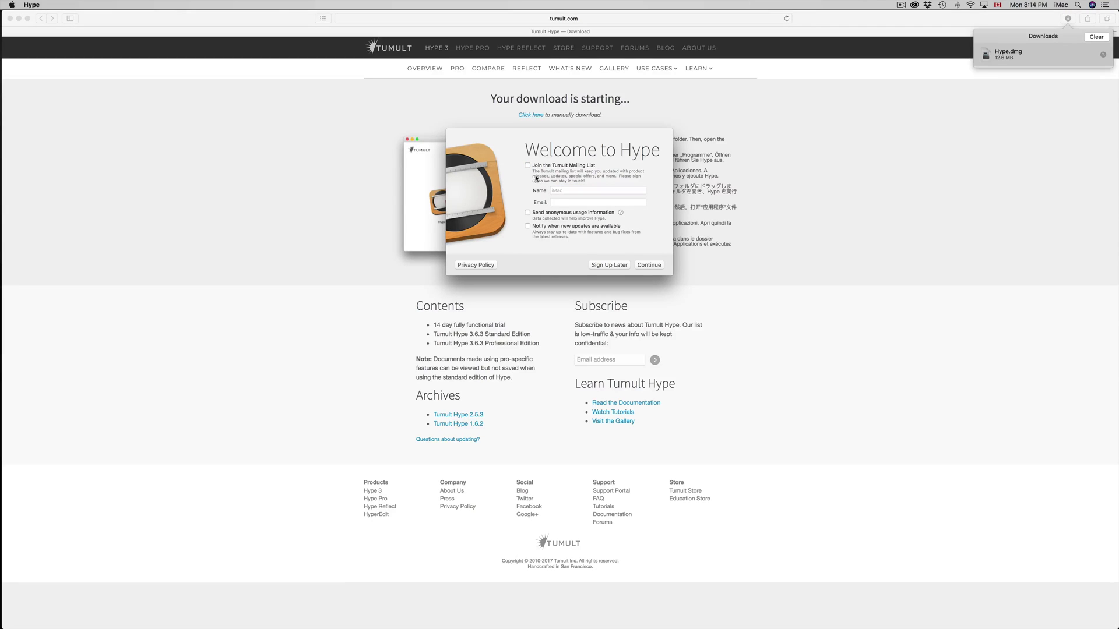
left_click(527, 165)
left_click(527, 212)
left_click(527, 227)
Step: Replace the Name entry, select the Email field, and finish the welcome form
double_click(570, 191)
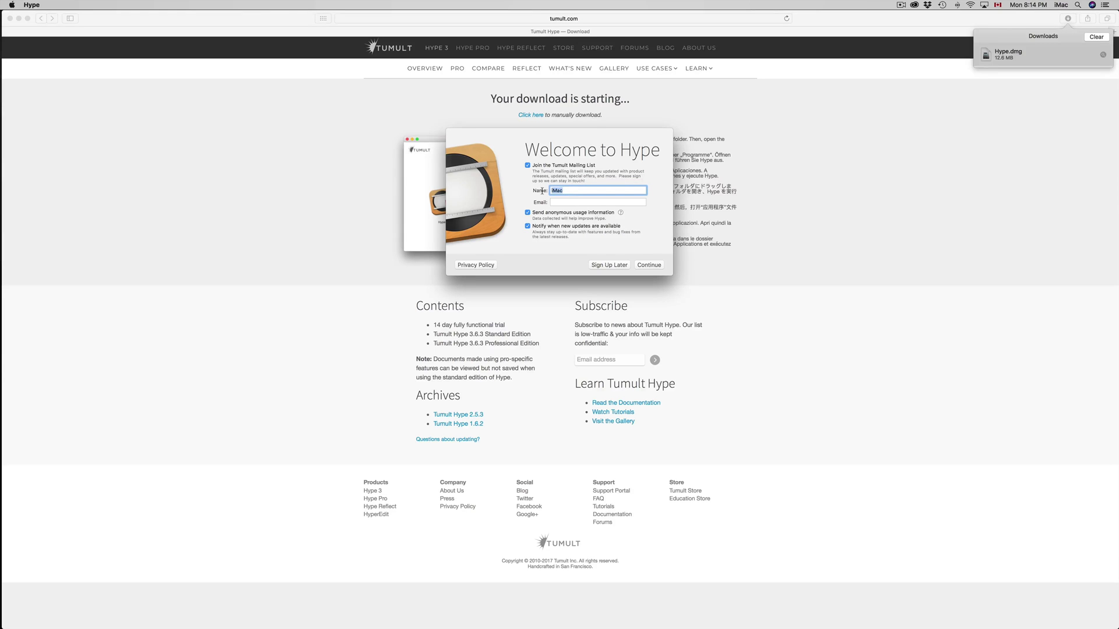
type("AC")
left_click(561, 201)
left_click(649, 265)
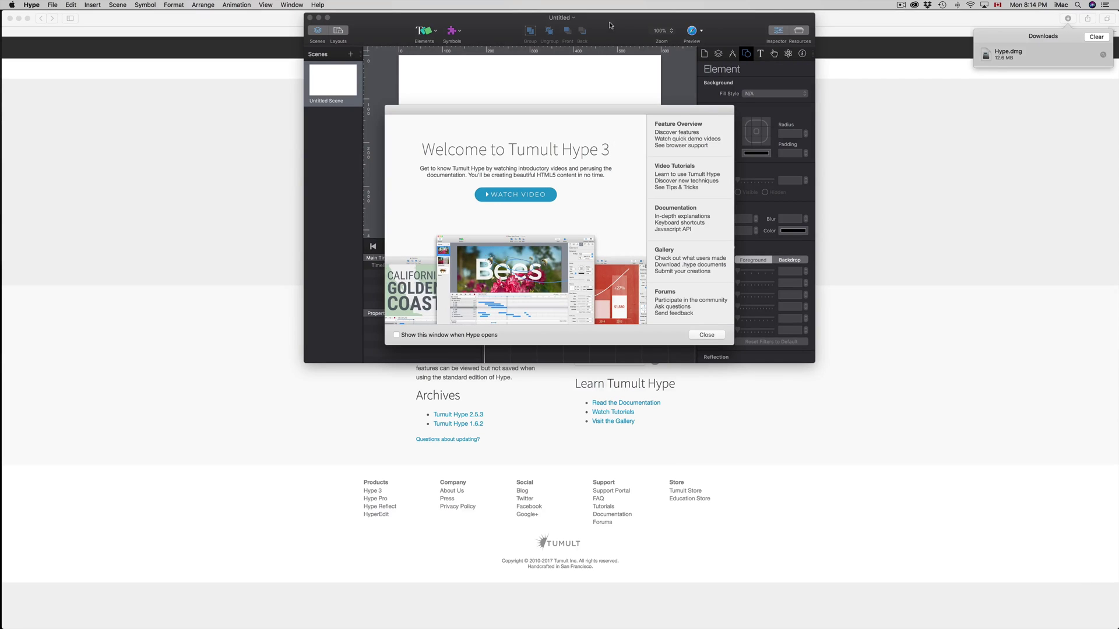
Step: Move the Untitled window to the upper-left and enlarge it to widen canvas and timeline
left_click_drag(610, 25, 434, 162)
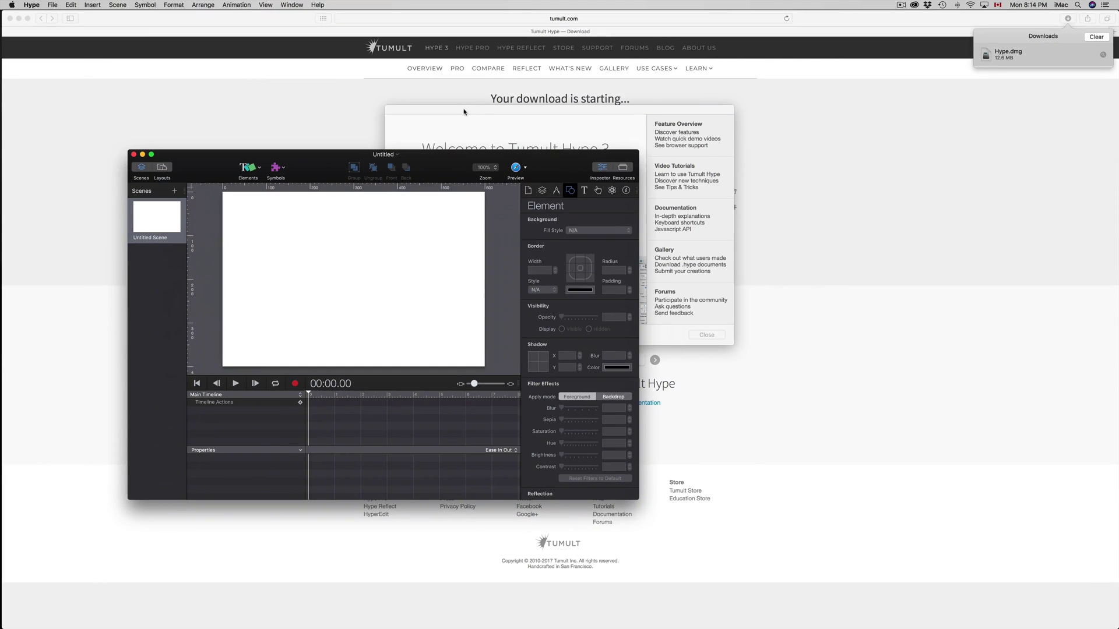
left_click_drag(464, 111, 614, 88)
left_click_drag(216, 154, 104, 34)
left_click_drag(518, 382, 839, 540)
Step: Centre the Welcome to Tumult Hype 3 overview over the editor, then close it
left_click(847, 89)
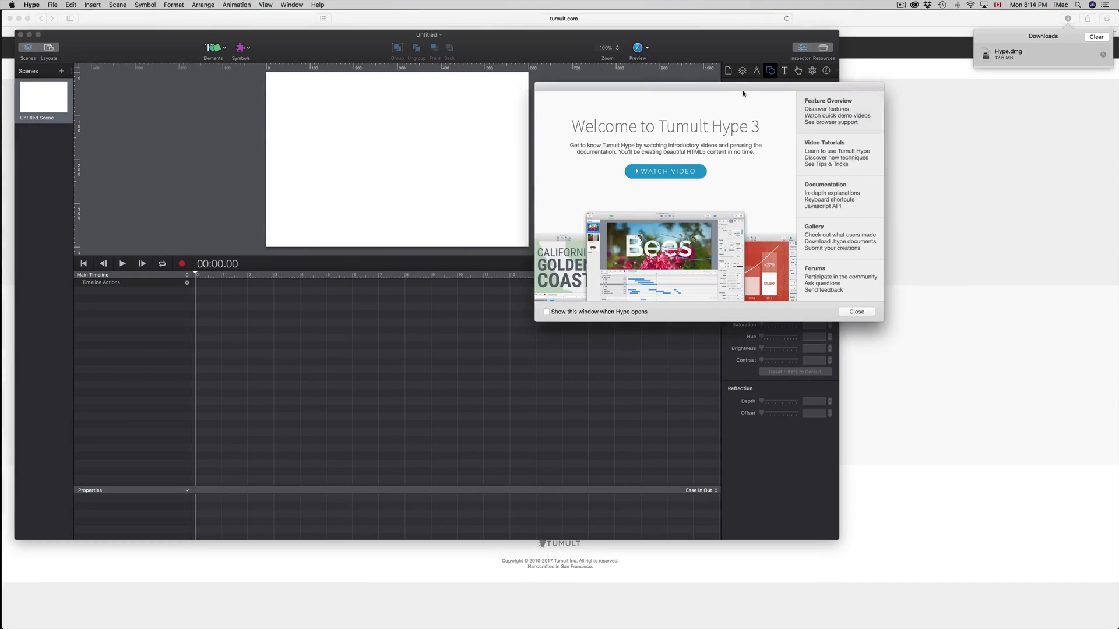
left_click_drag(745, 93, 542, 124)
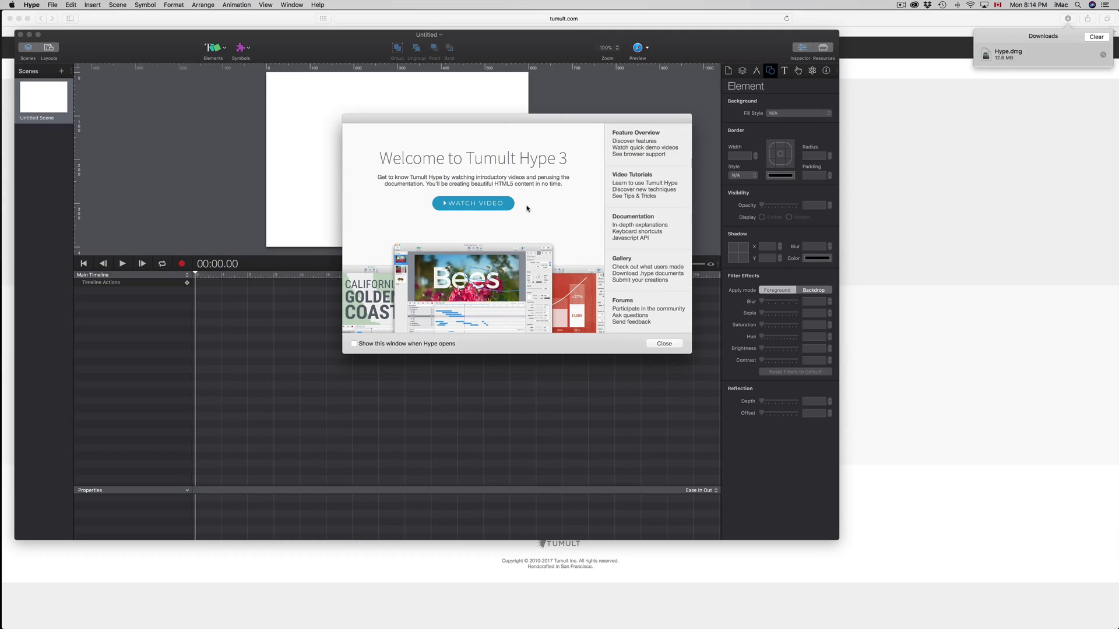
left_click_drag(444, 119, 397, 124)
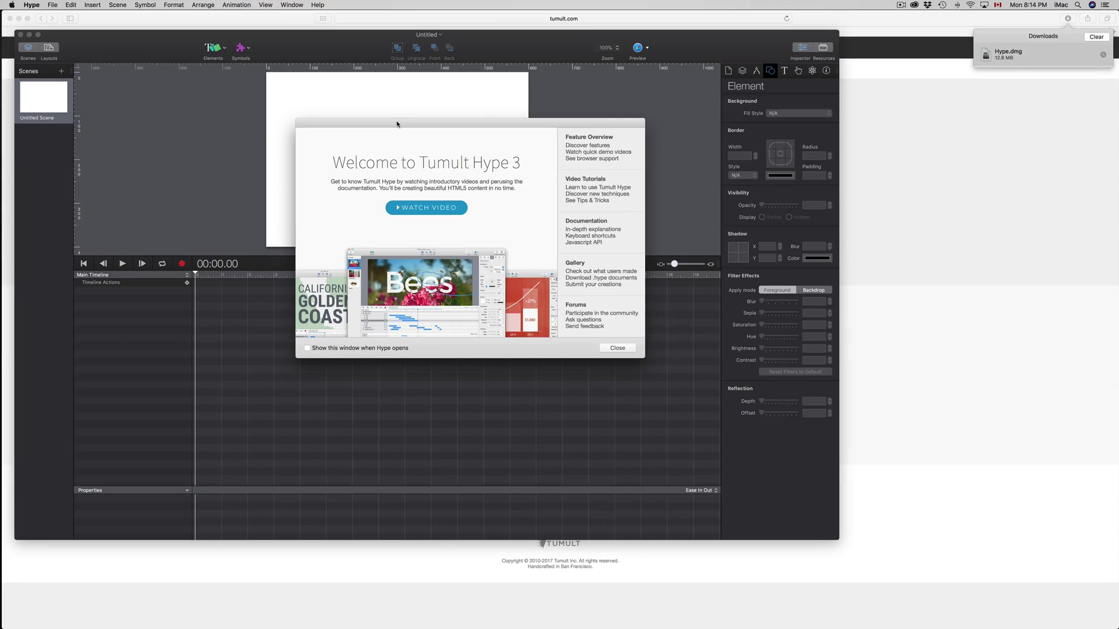
left_click_drag(397, 123, 493, 118)
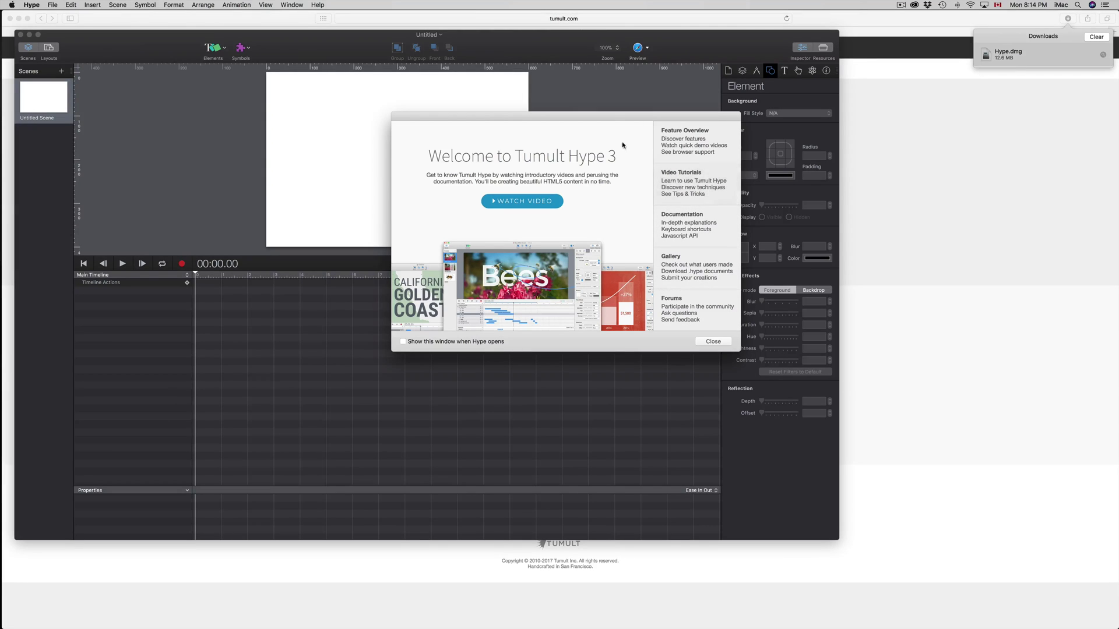
left_click_drag(613, 115, 525, 120)
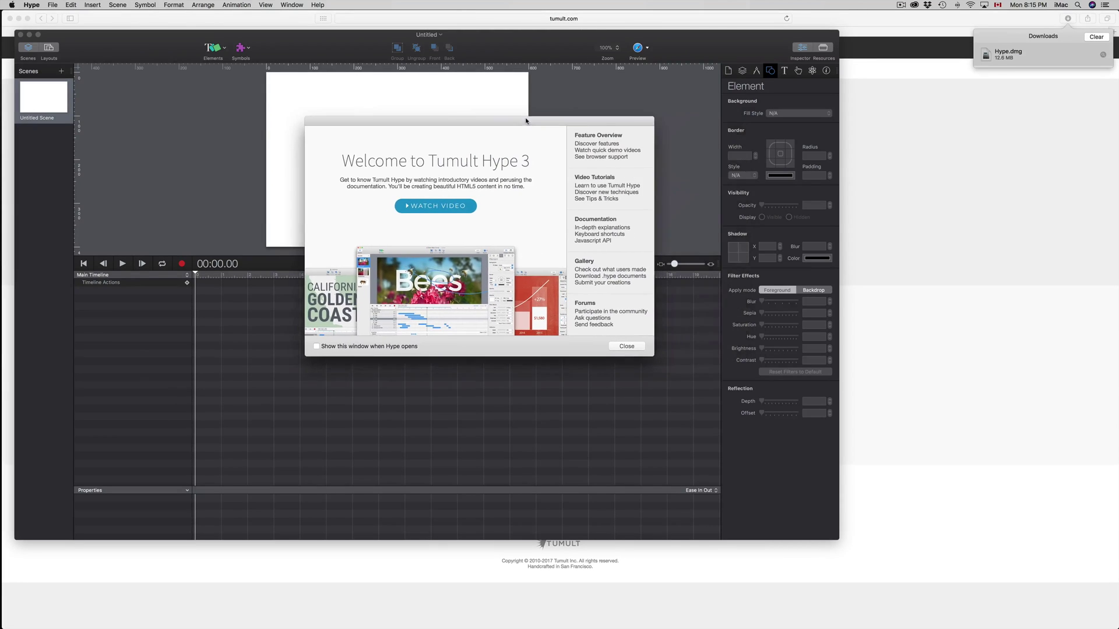
left_click(625, 347)
Step: Nudge the Untitled document window slightly lower on screen
left_click_drag(177, 45, 227, 40)
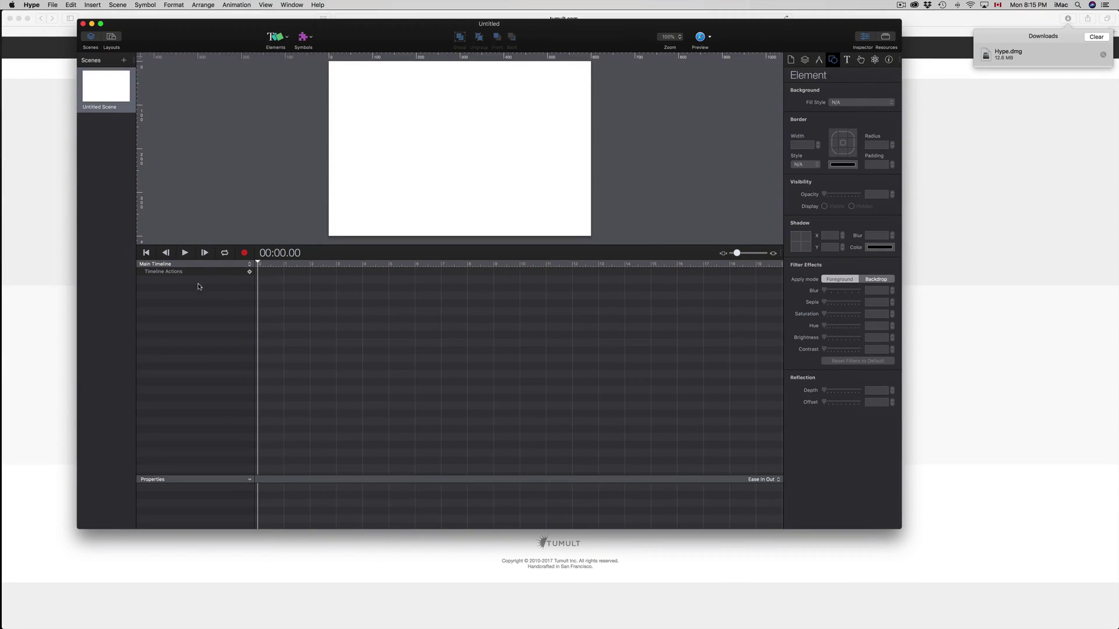